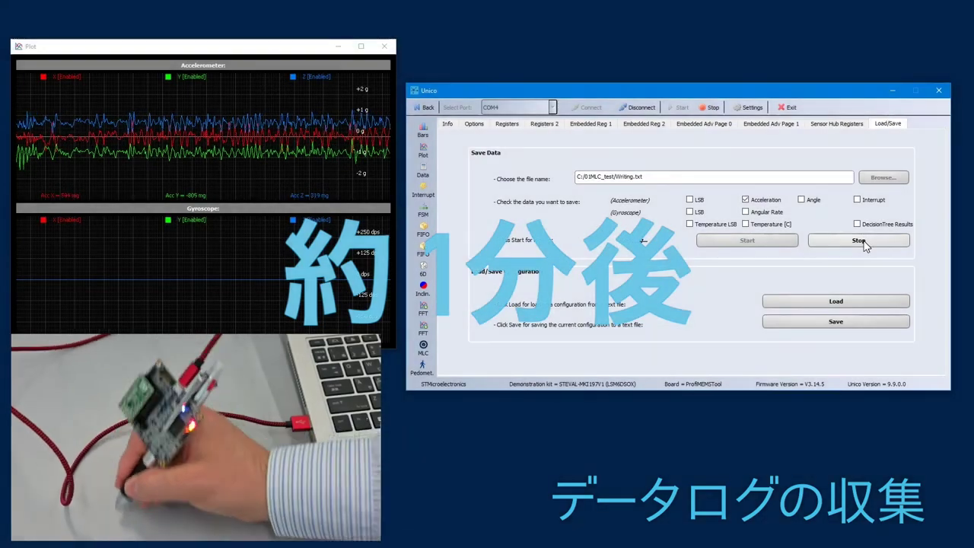
# Stop recording the acceleration log to Writing.txt and open the MLC (Machine Learning Core) tool.
pyautogui.click(859, 240)
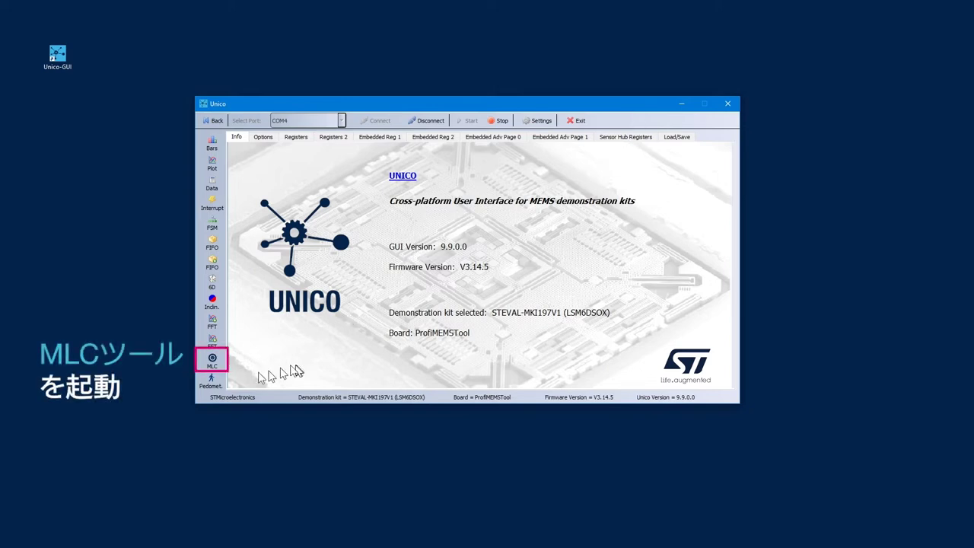
pyautogui.click(207, 359)
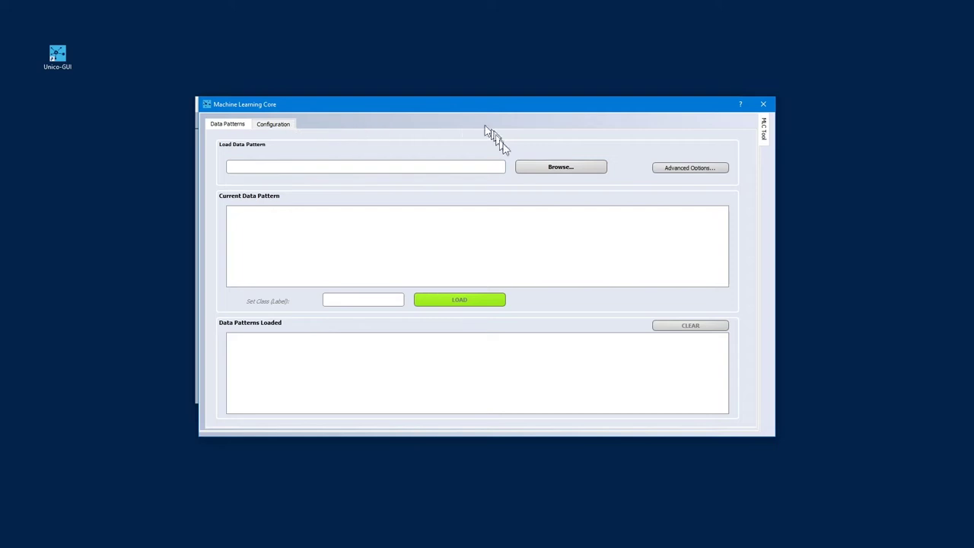
# Load the Stable.txt log from the 01MLC_test folder as a data pattern with the class label Stable.
pyautogui.click(547, 169)
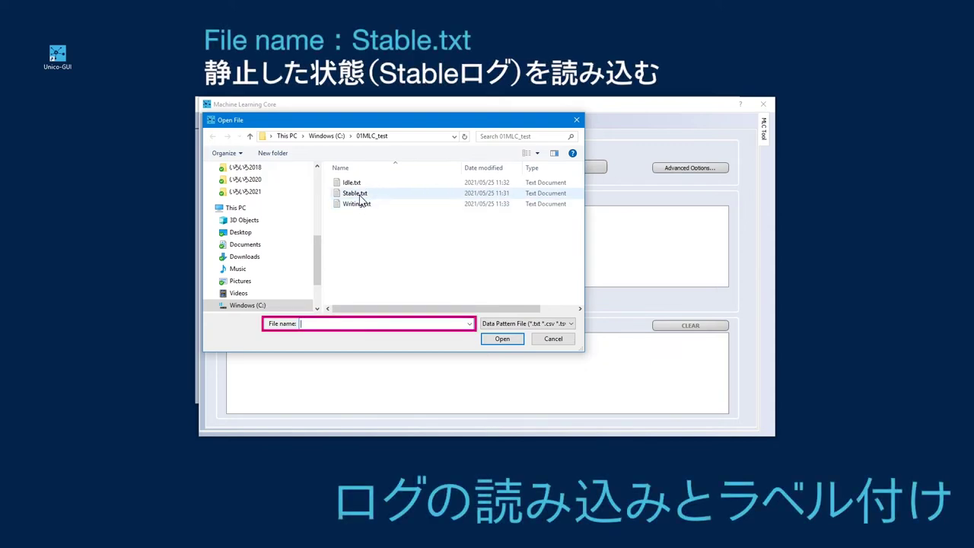
pyautogui.click(360, 194)
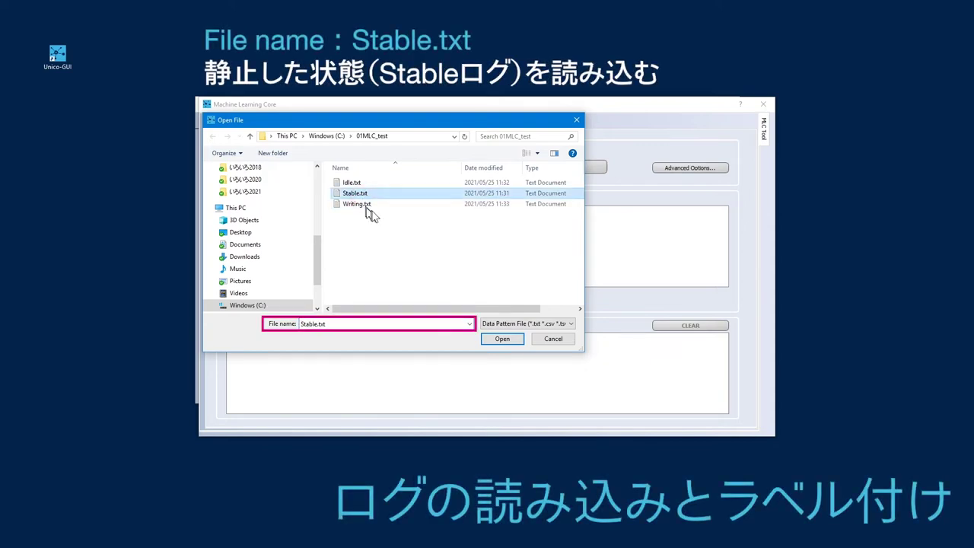
pyautogui.click(518, 339)
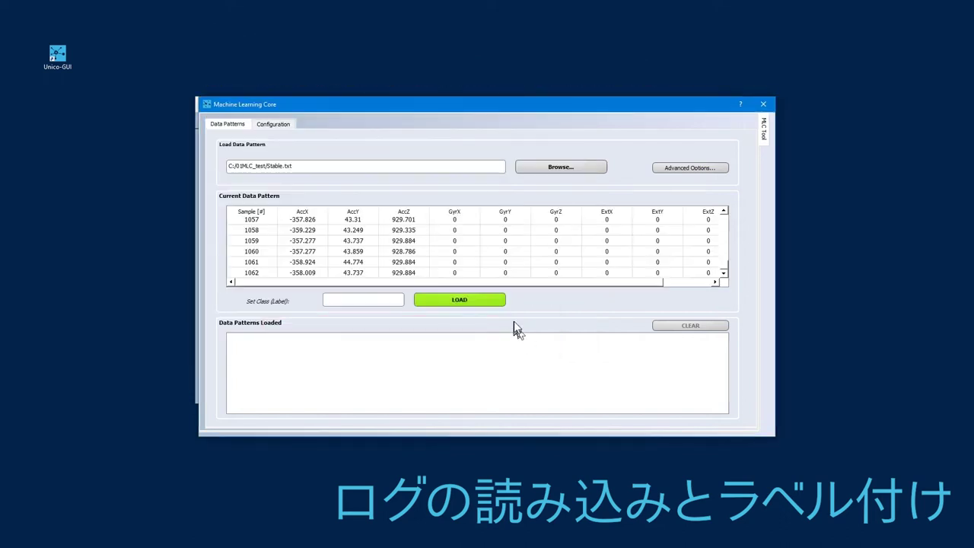
pyautogui.click(340, 299)
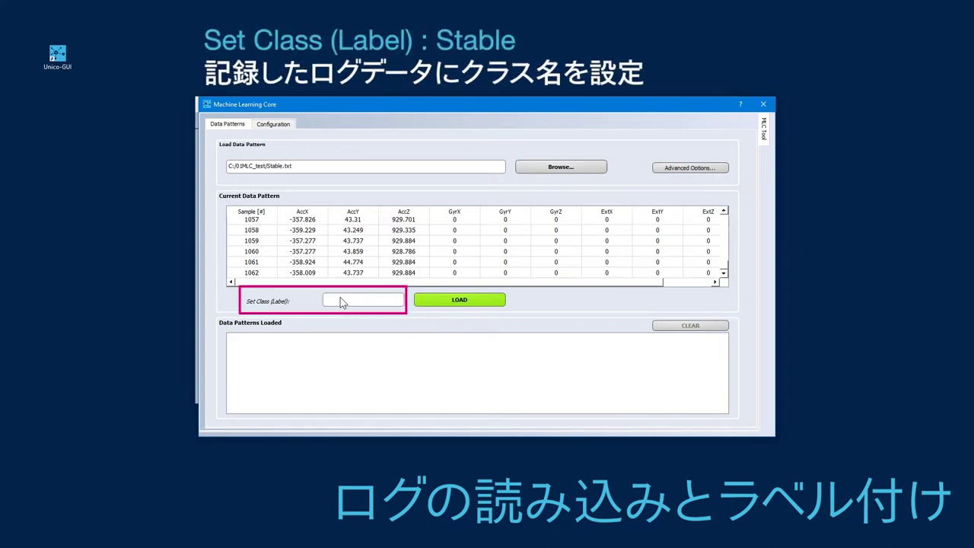
pyautogui.click(426, 300)
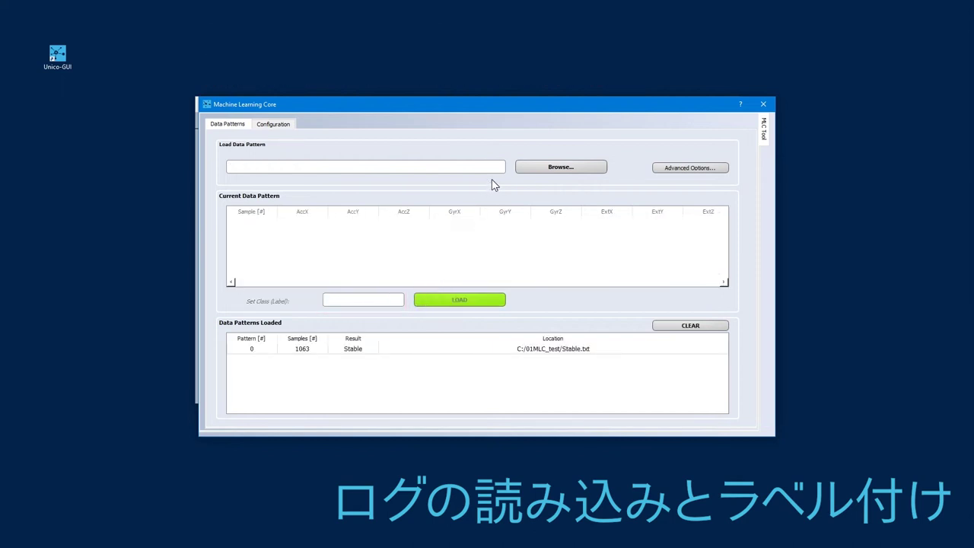
# Load the Idle.txt log as a second data pattern with the class label Idle.
pyautogui.click(532, 168)
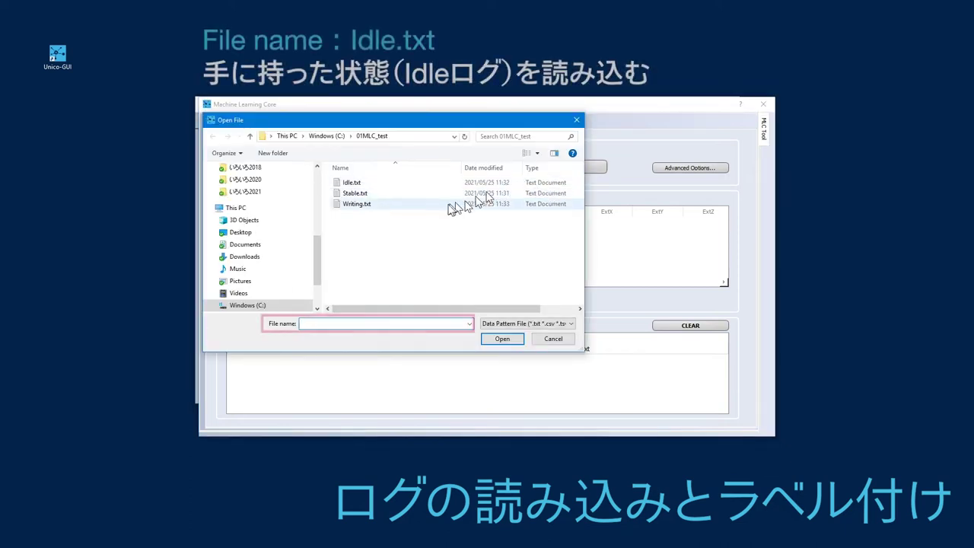
pyautogui.click(357, 183)
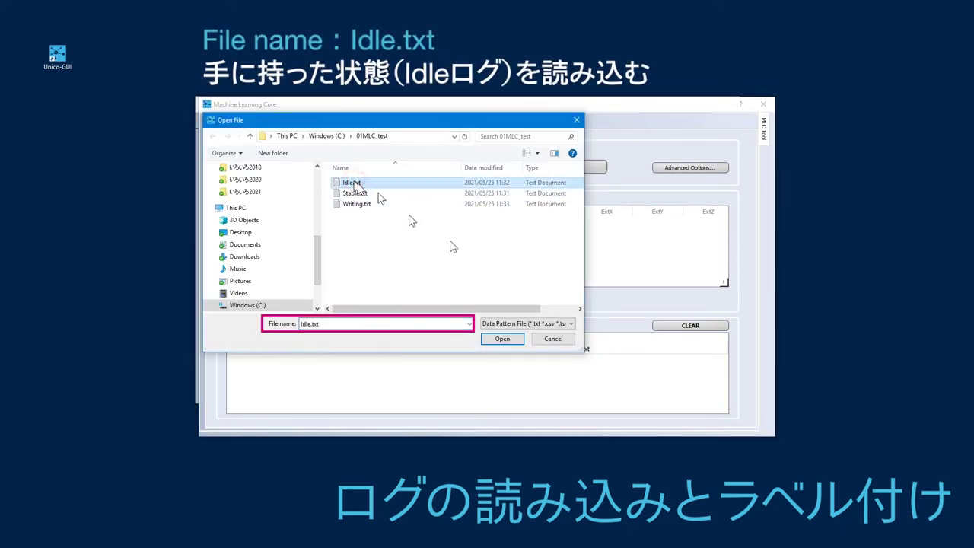
pyautogui.click(523, 344)
pyautogui.click(374, 301)
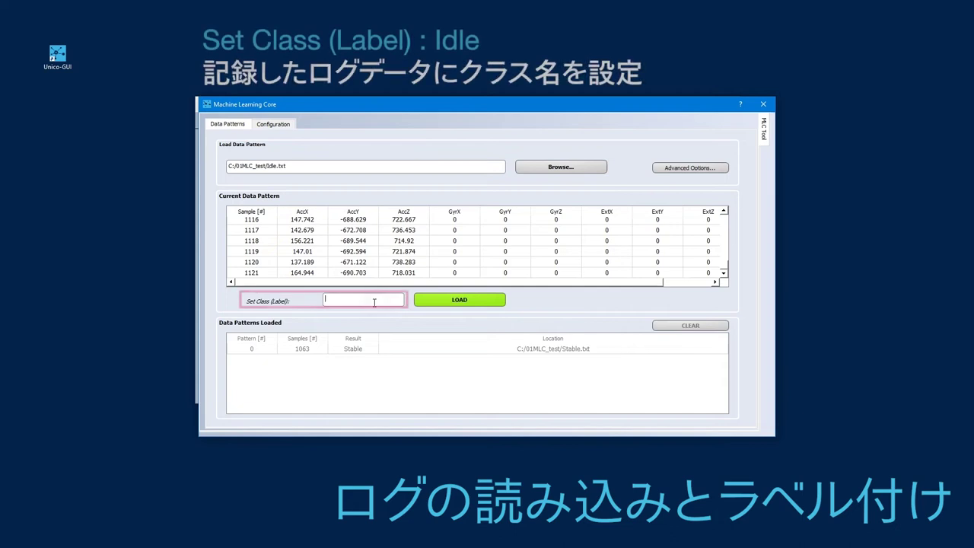
pyautogui.click(470, 304)
# Load the Writing.txt log as a third data pattern with the class label Writing.
pyautogui.click(561, 166)
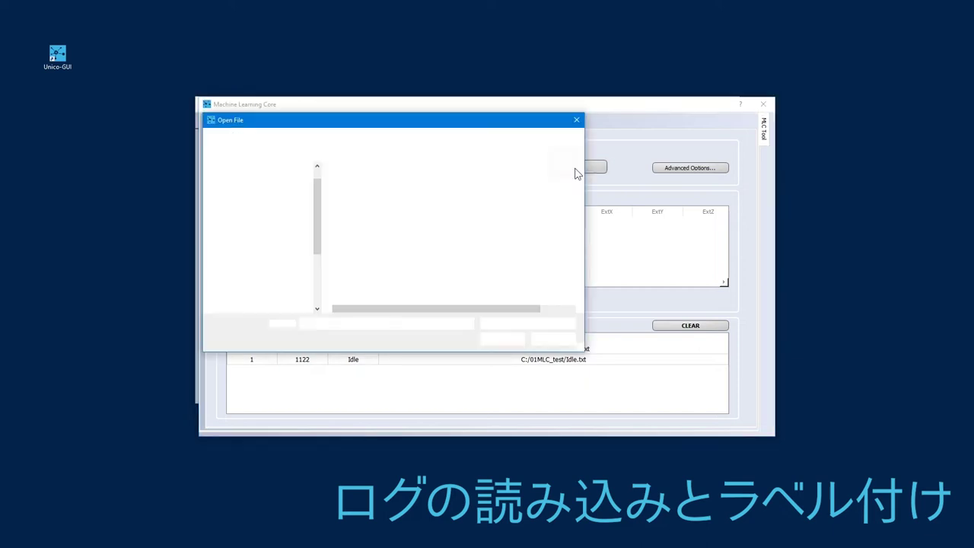
pyautogui.click(356, 205)
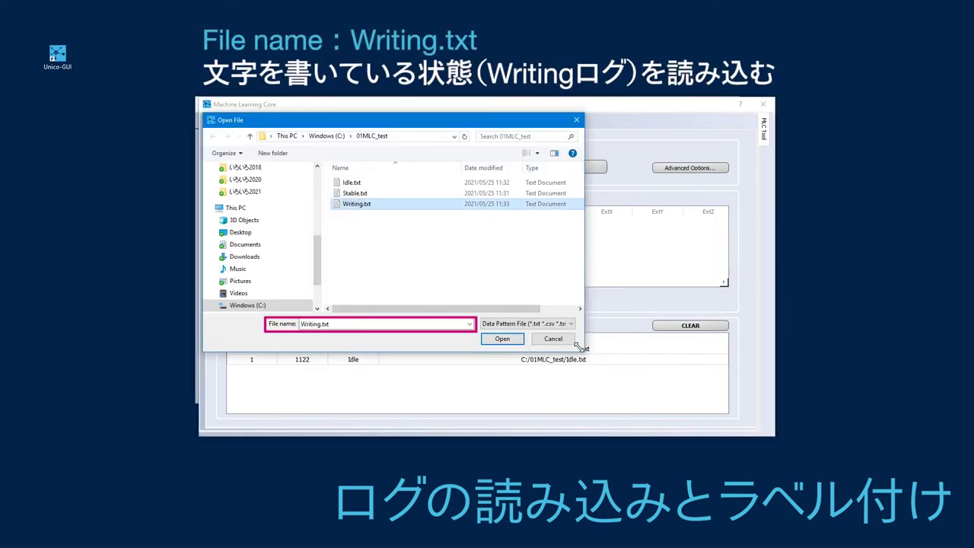
pyautogui.click(503, 340)
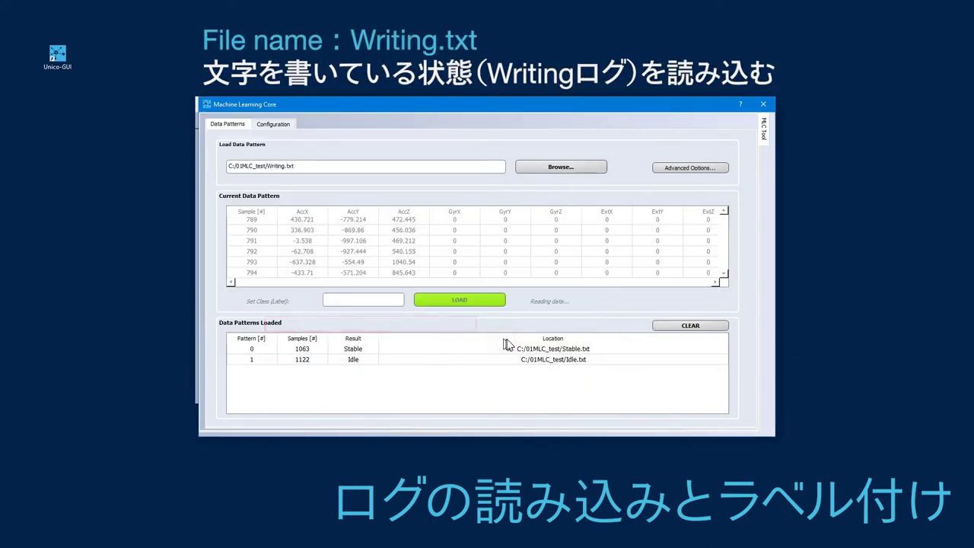
pyautogui.click(356, 301)
pyautogui.write('Writing')
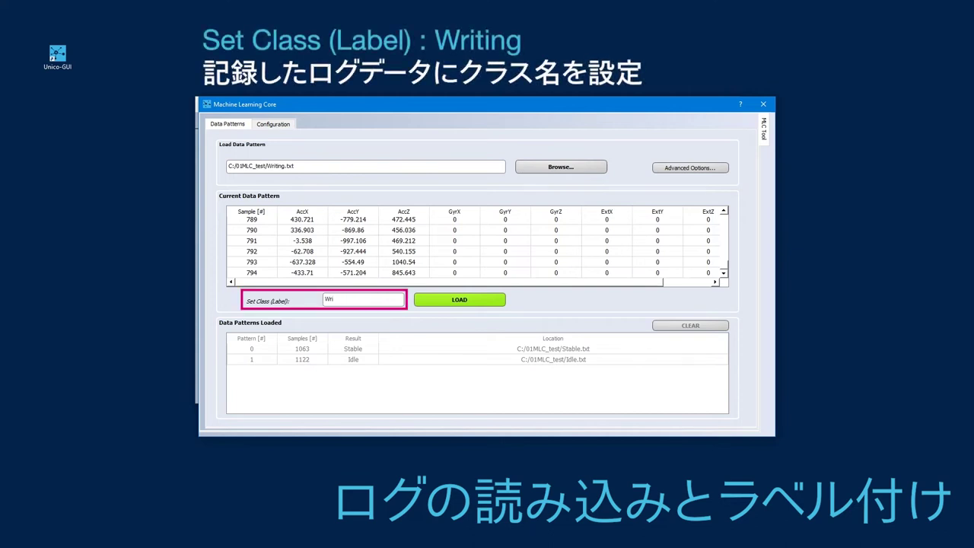
pyautogui.click(445, 301)
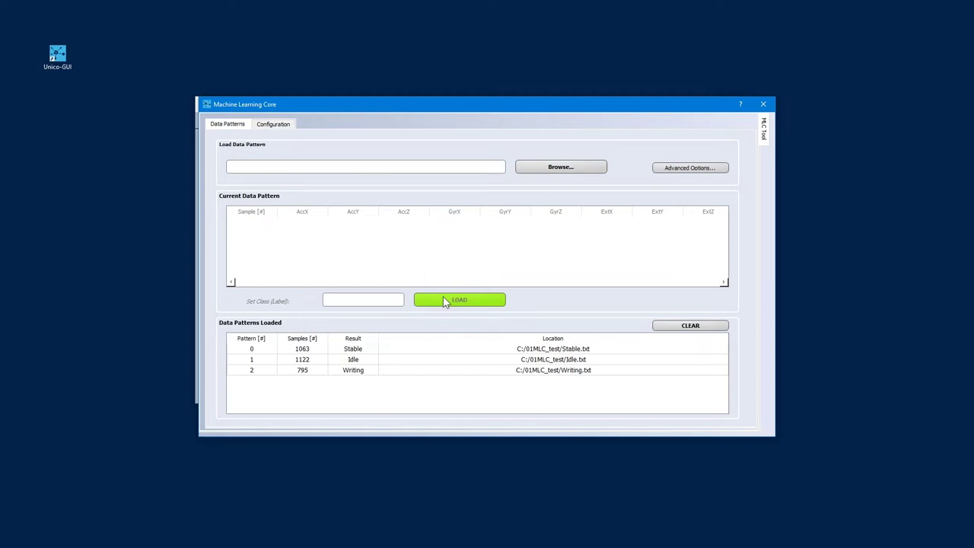
# In the Machine Learning Core configuration, select LSM6DSOX as the device and set the internal data rate to 26 Hz.
pyautogui.click(280, 125)
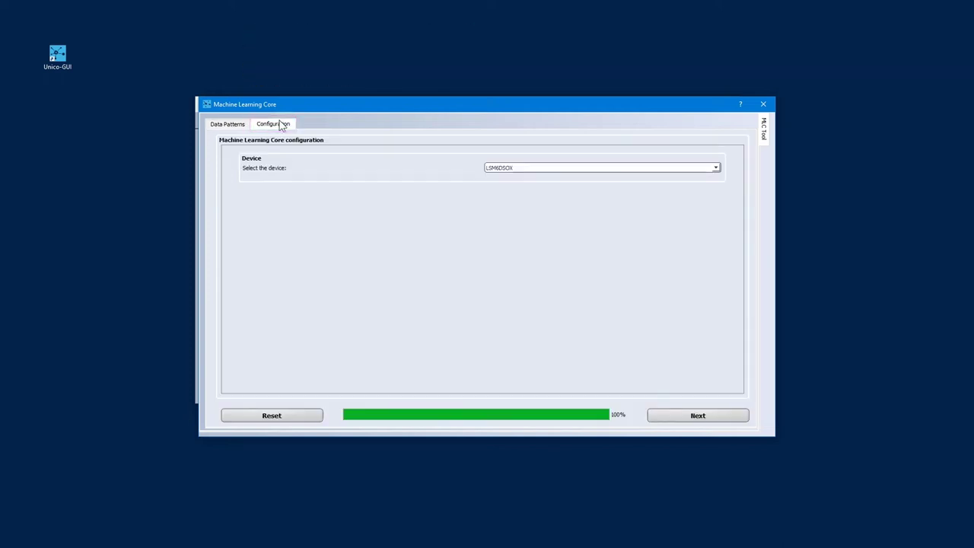
pyautogui.click(533, 168)
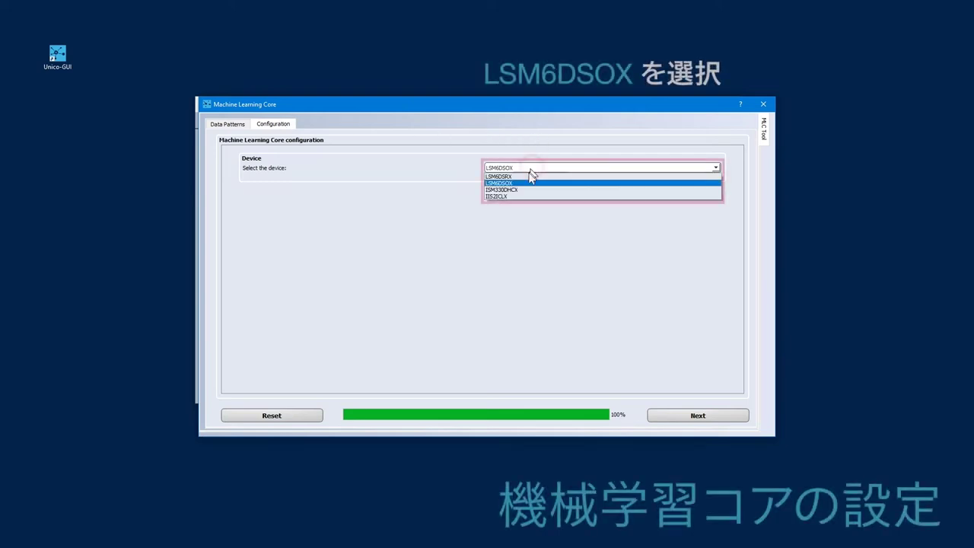
pyautogui.click(525, 183)
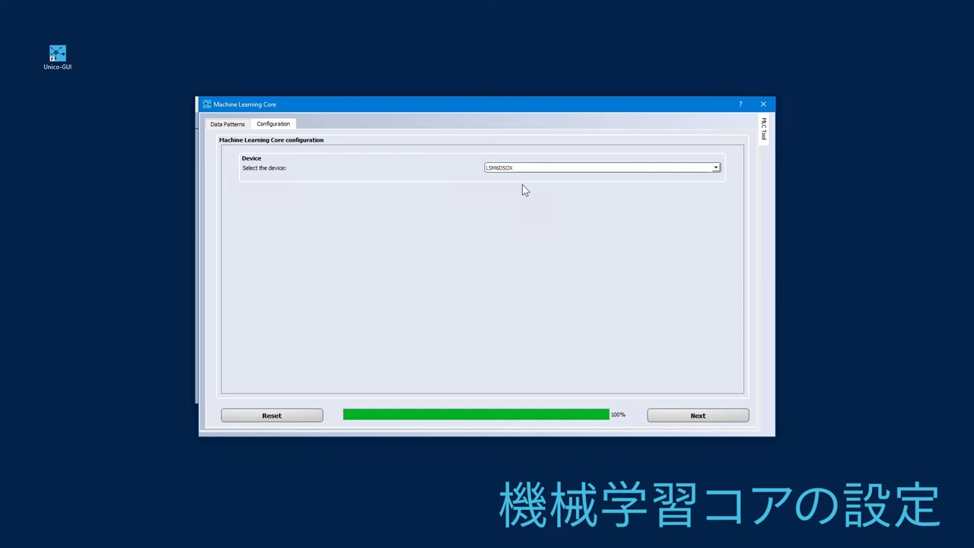
pyautogui.click(694, 420)
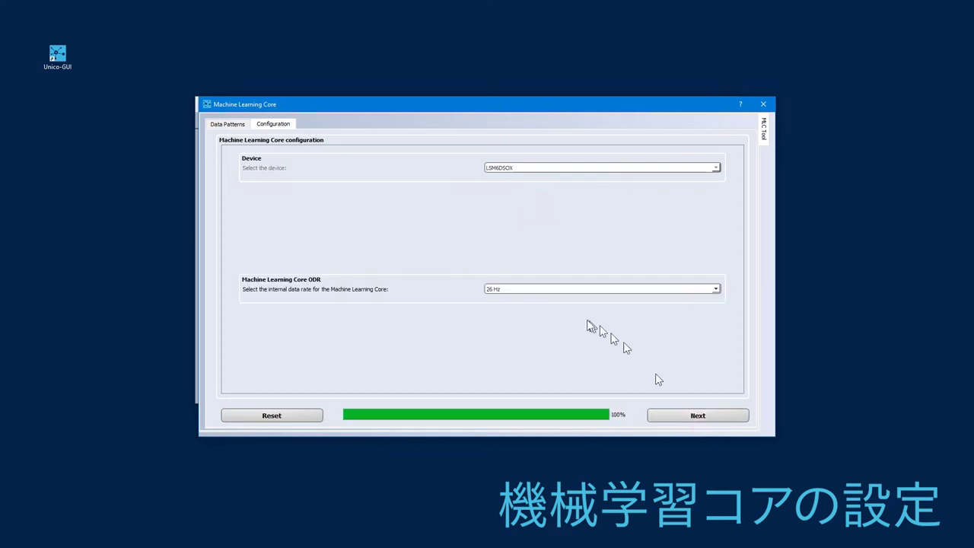
pyautogui.click(545, 290)
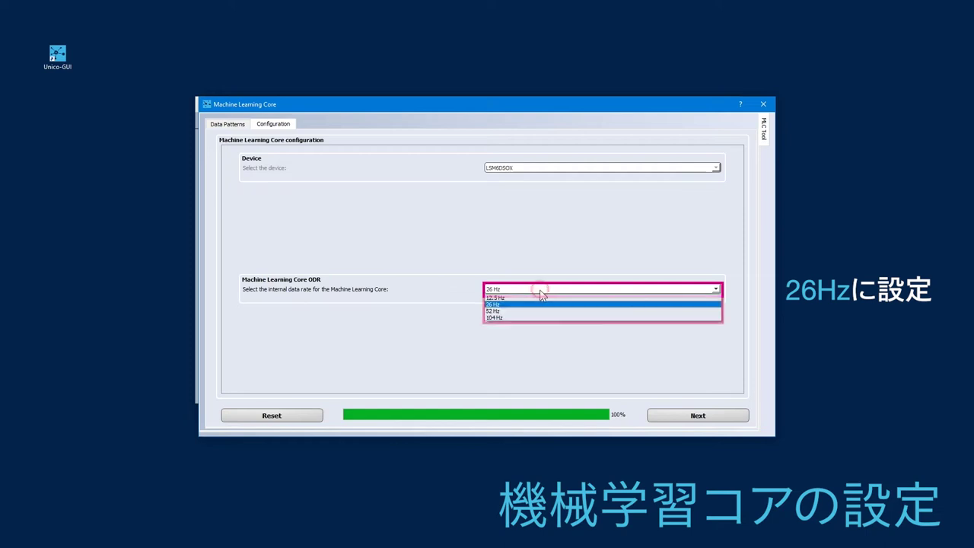
pyautogui.click(545, 300)
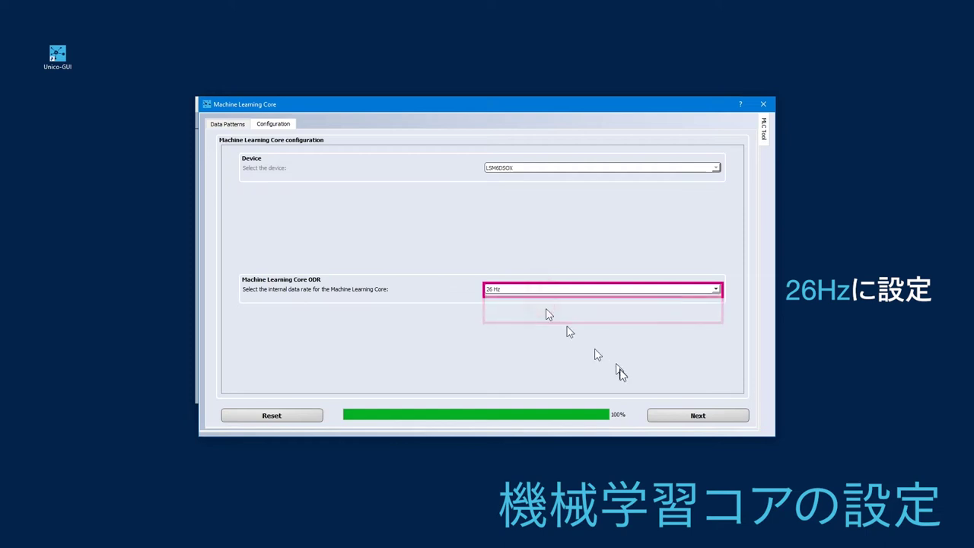
pyautogui.click(665, 417)
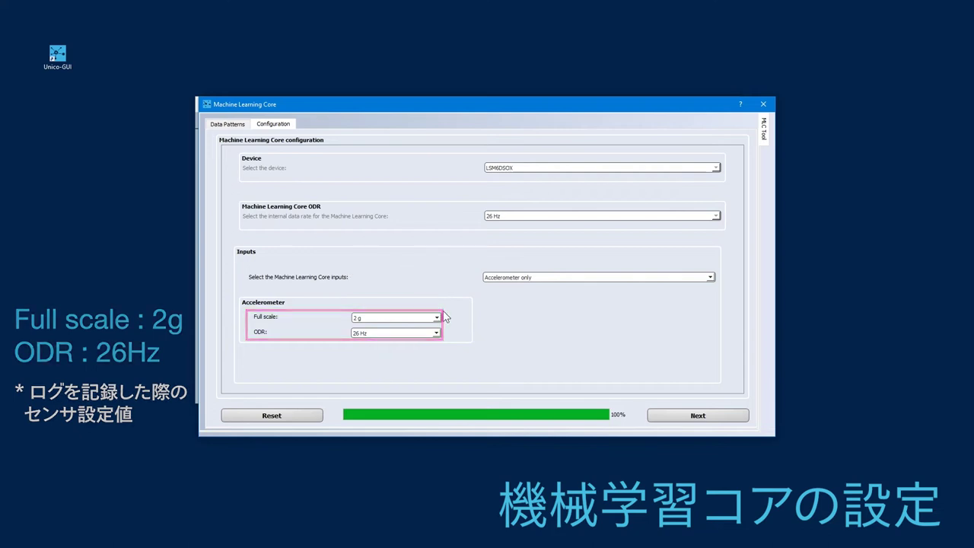
# Accept Accelerometer only as the input with 2 g full scale and 26 Hz ODR, and use 1 decision tree.
pyautogui.click(654, 420)
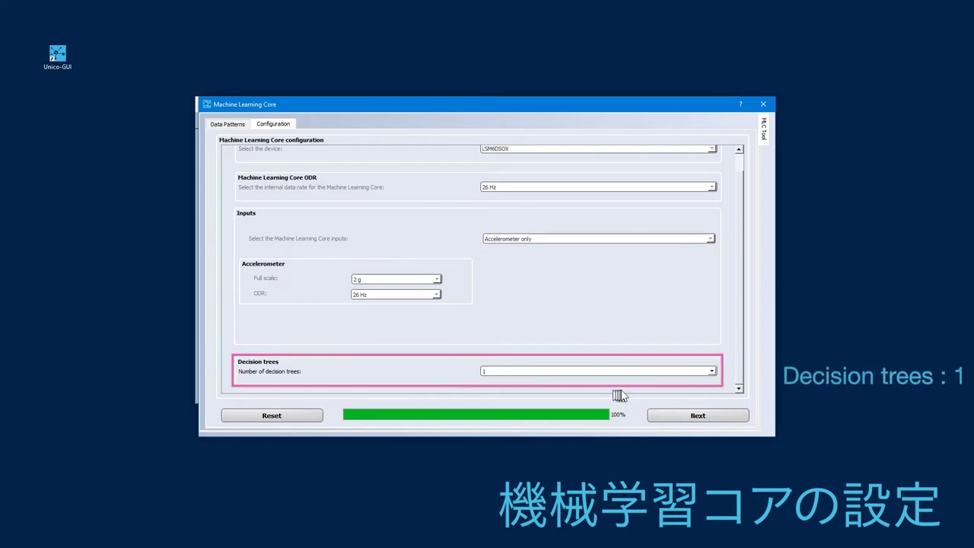
pyautogui.click(663, 418)
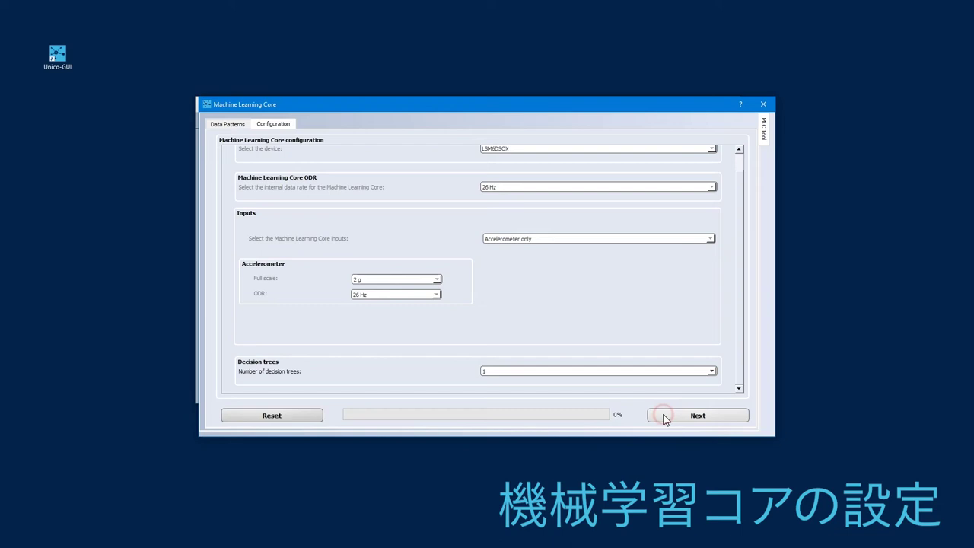
# Set the window length to 26 samples and end the filter configuration without adding a filter.
pyautogui.click(590, 373)
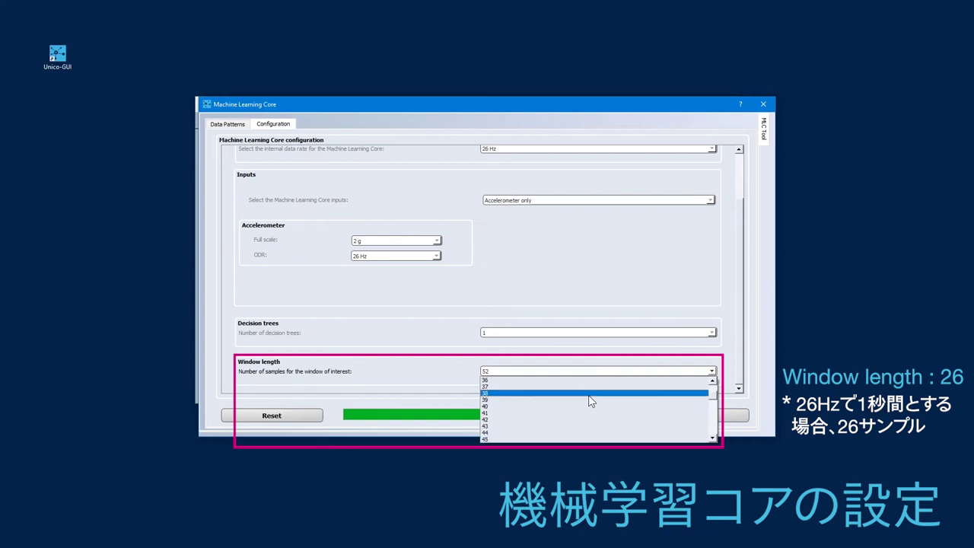
pyautogui.scroll(7, 586, 398)
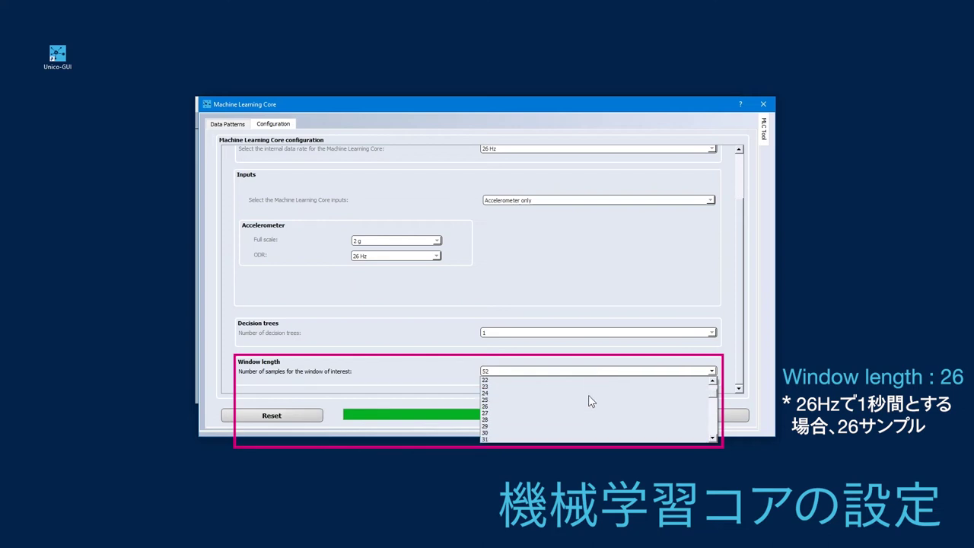
pyautogui.click(501, 406)
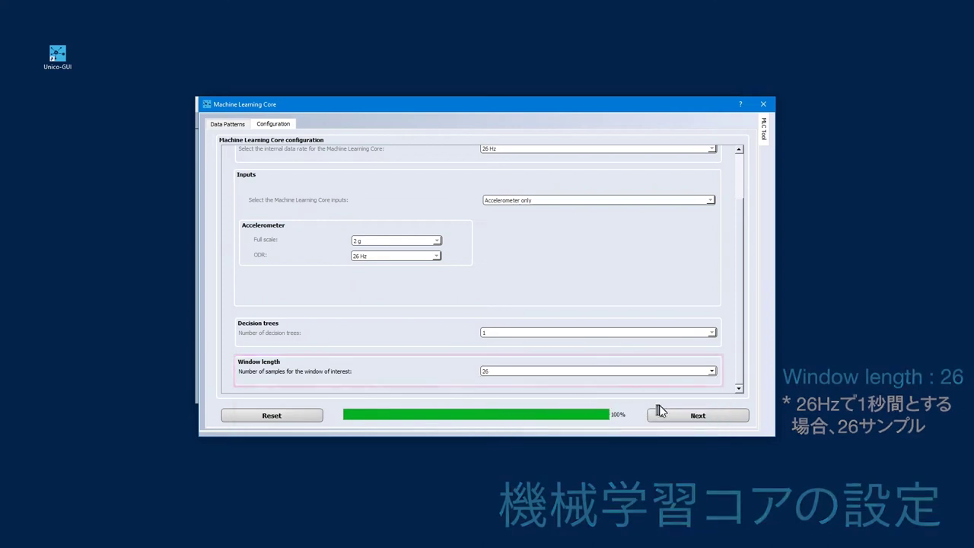
pyautogui.scroll(-1, 320, 381)
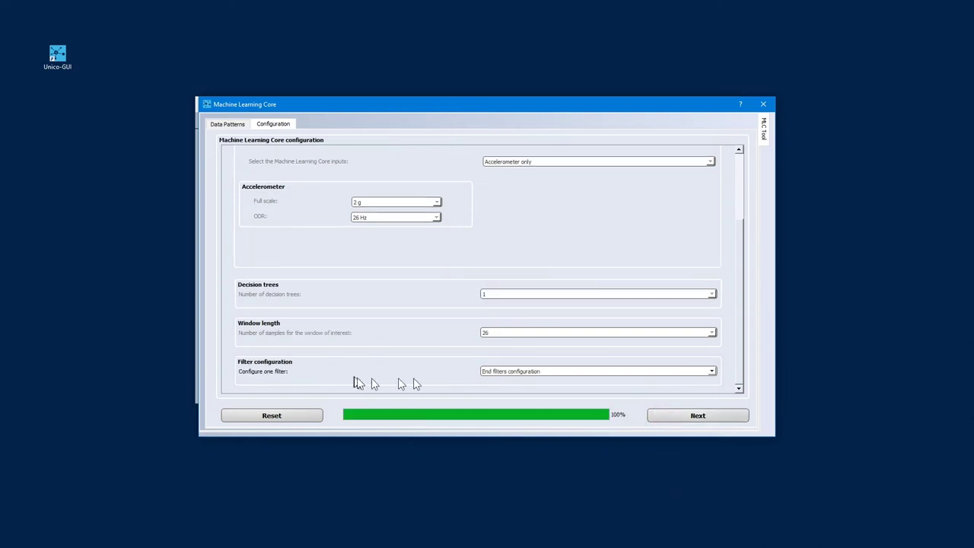
pyautogui.click(683, 420)
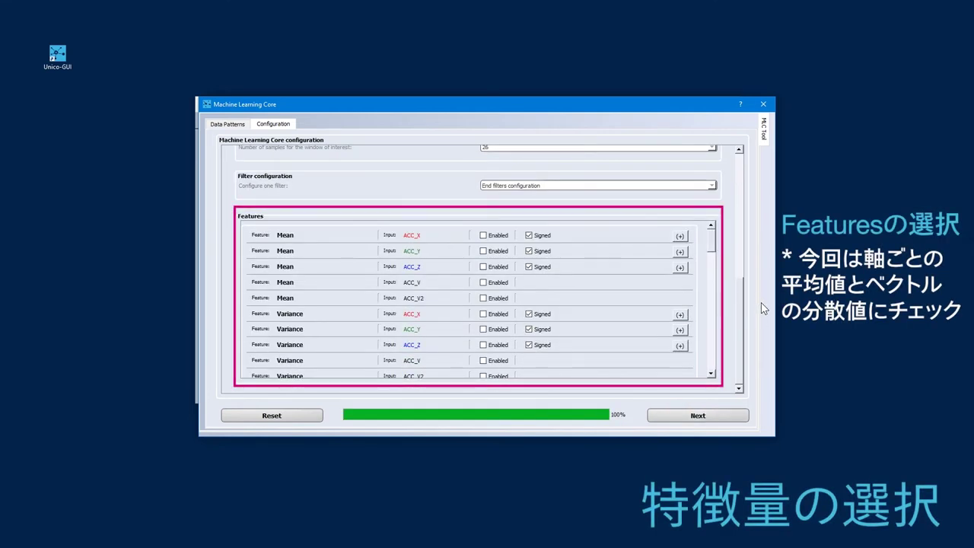
# Enable the Mean features for ACC_X, ACC_Y and ACC_Z plus the Variance feature for ACC_V, and confirm the feature selection.
pyautogui.scroll(-1, 711, 237)
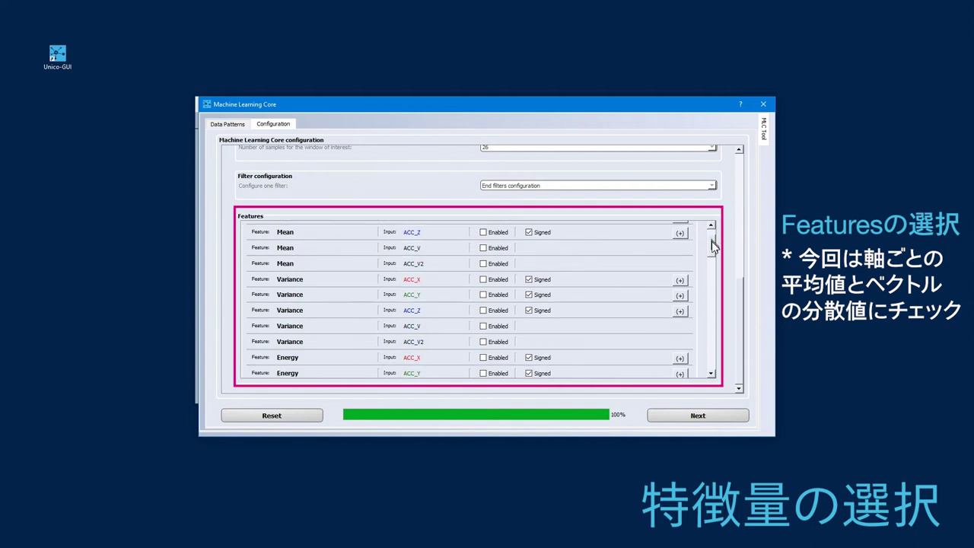
pyautogui.scroll(1, 712, 236)
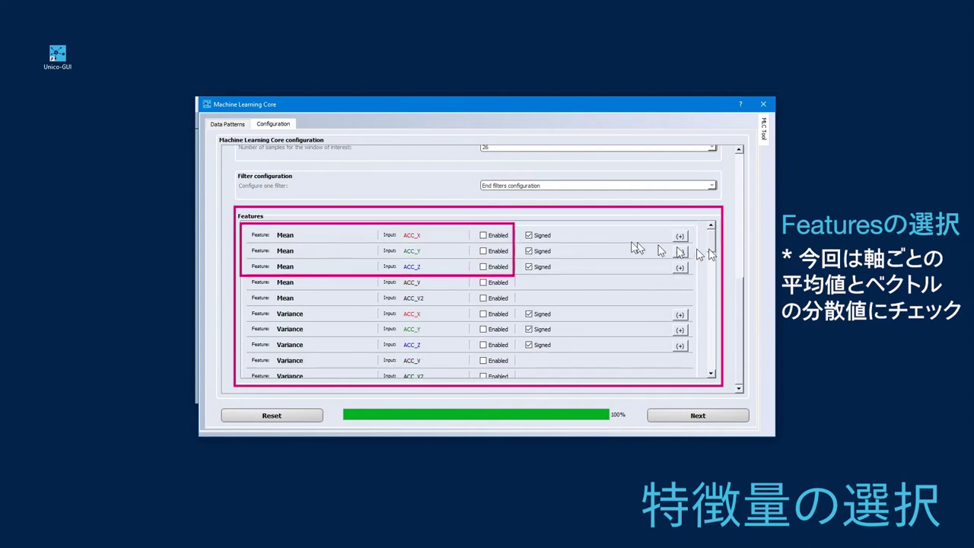
pyautogui.click(482, 236)
pyautogui.click(483, 251)
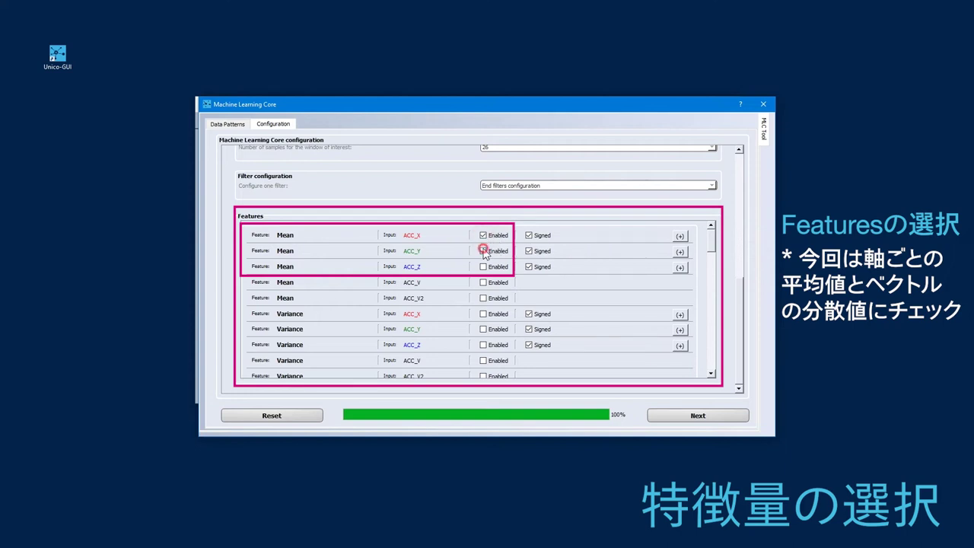
pyautogui.click(484, 267)
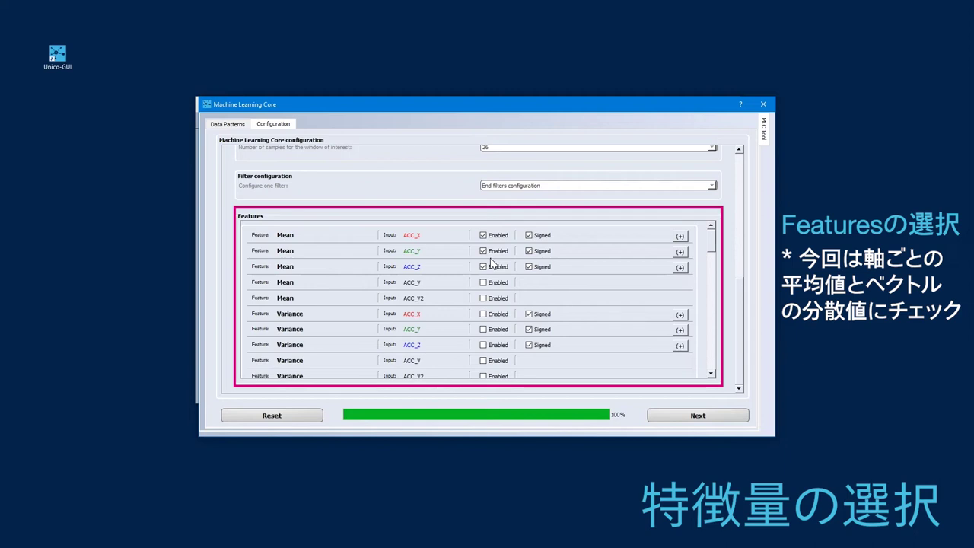
pyautogui.scroll(-2, 491, 263)
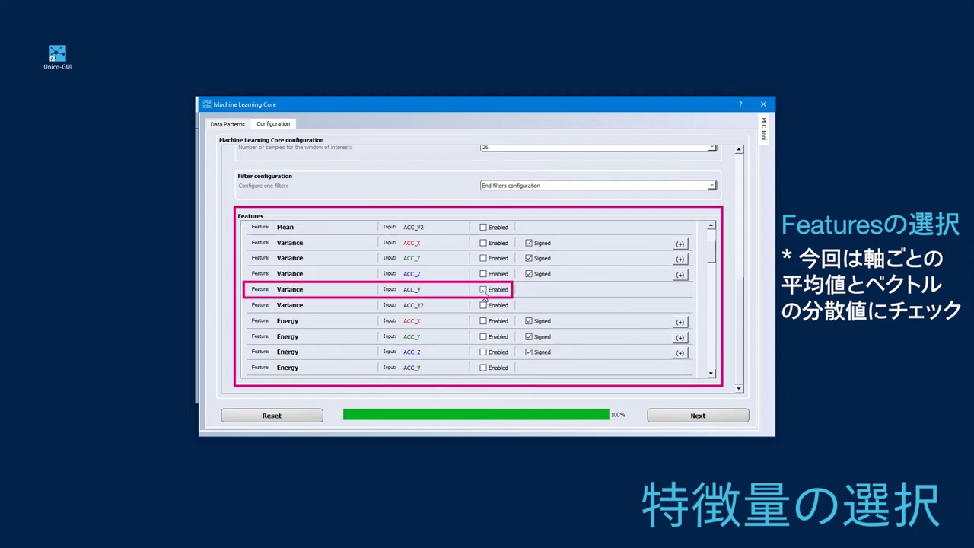
pyautogui.click(483, 290)
pyautogui.click(673, 414)
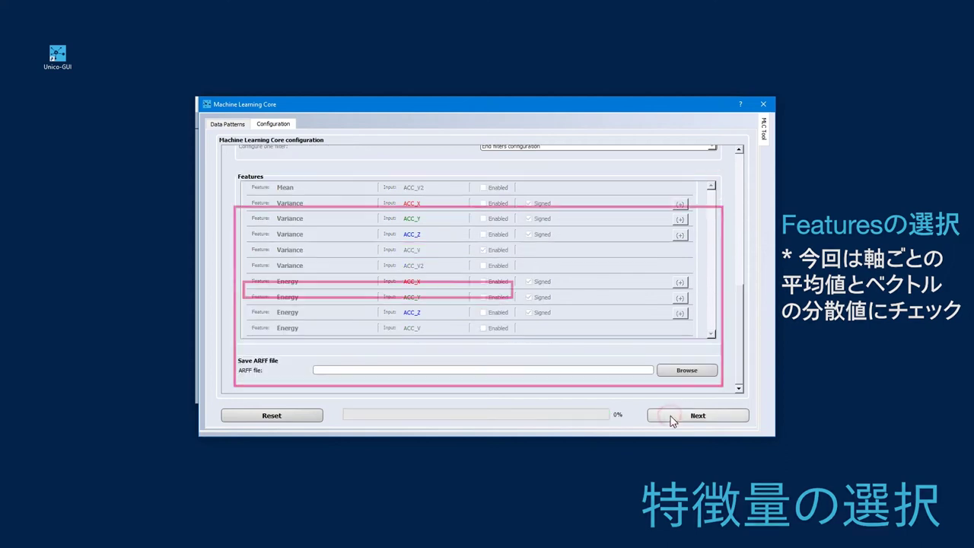
# Save the ARFF file as test in the 01MLC_test folder and accept the result values 0 for Stable, 4 for Idle and 8 for Writing.
pyautogui.click(684, 371)
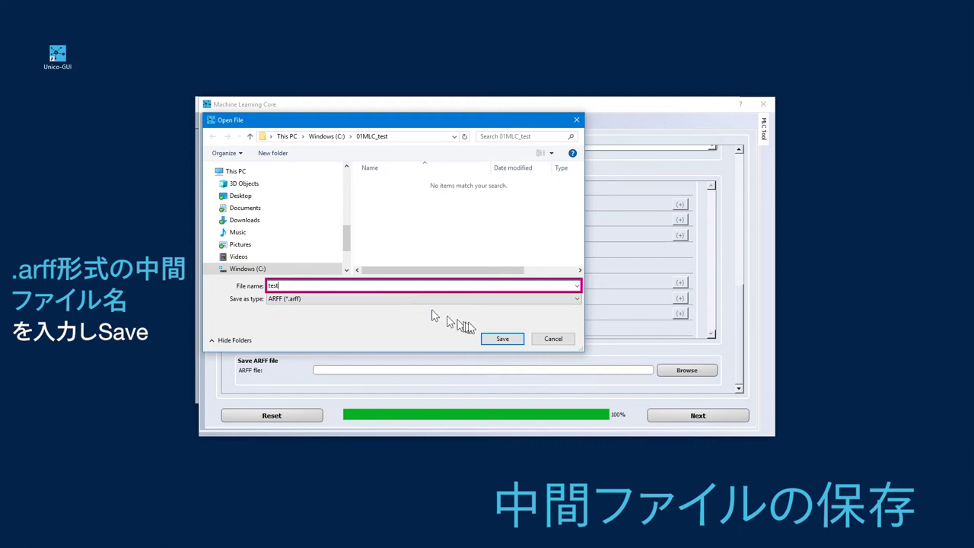
pyautogui.click(499, 339)
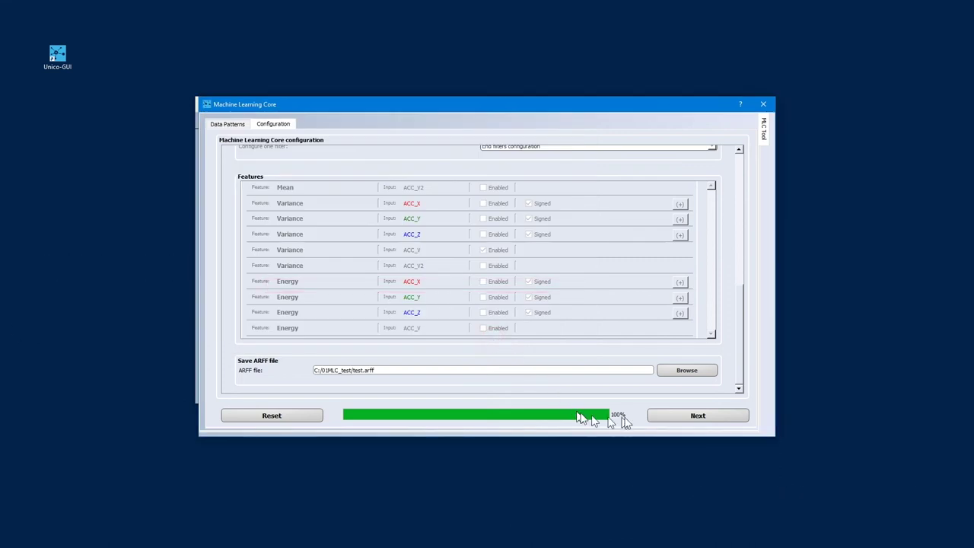
pyautogui.click(672, 425)
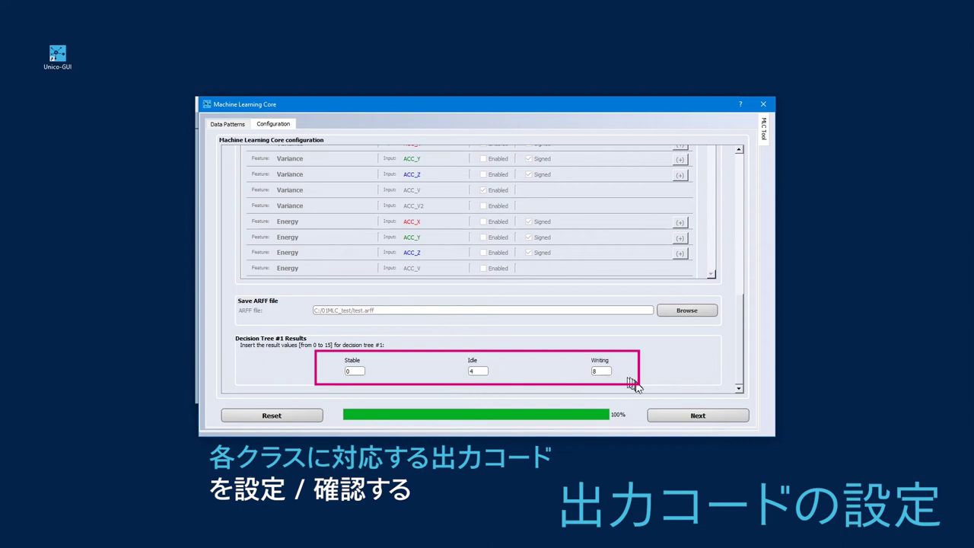
pyautogui.click(652, 420)
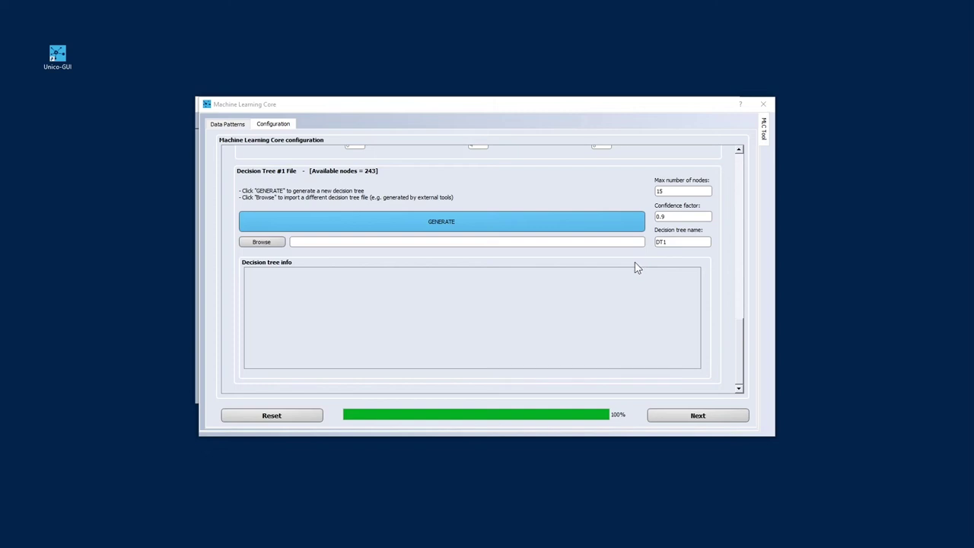
# Generate decision tree DT1 with a maximum of 15 nodes and confidence factor 0.9, and review its evaluation data before accepting it.
pyautogui.click(456, 220)
pyautogui.click(463, 219)
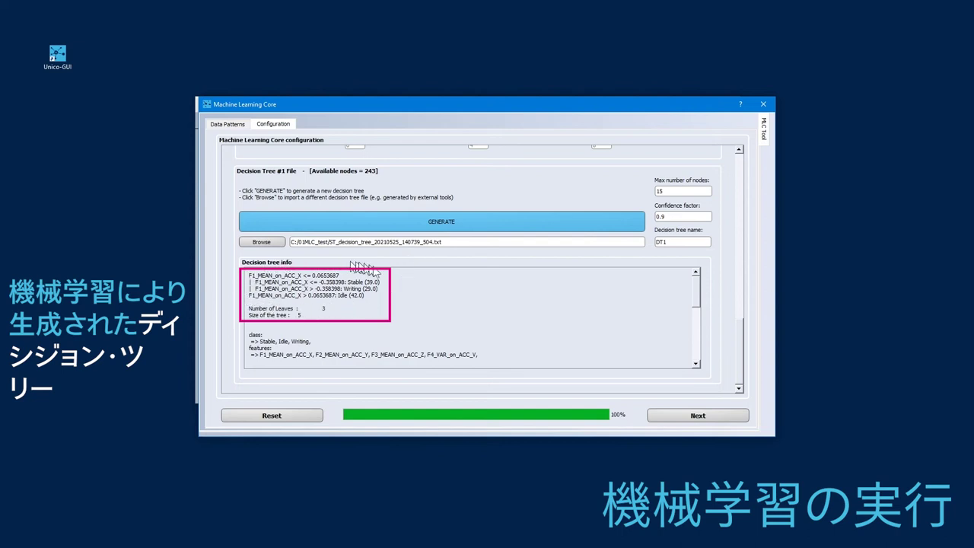
pyautogui.moveTo(694, 298); pyautogui.dragTo(695, 347)
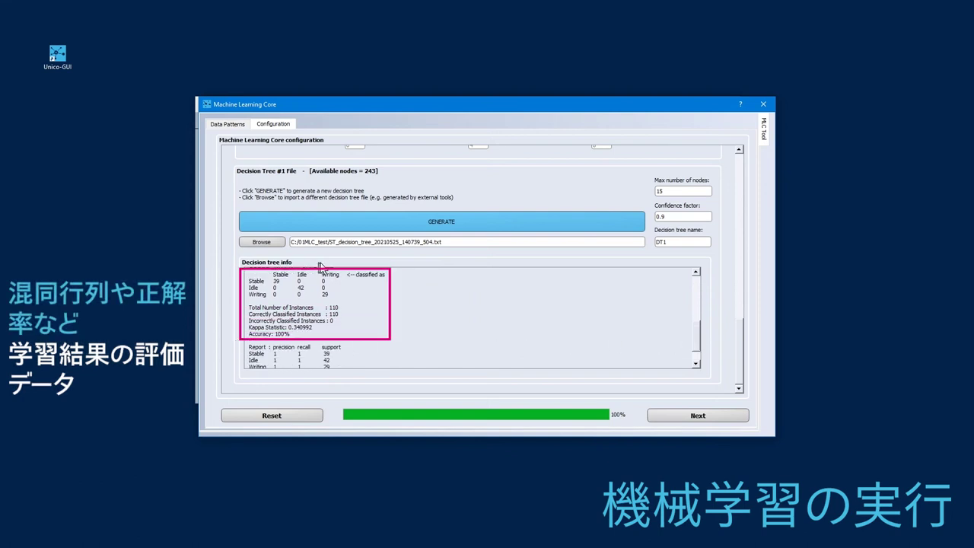
pyautogui.click(656, 415)
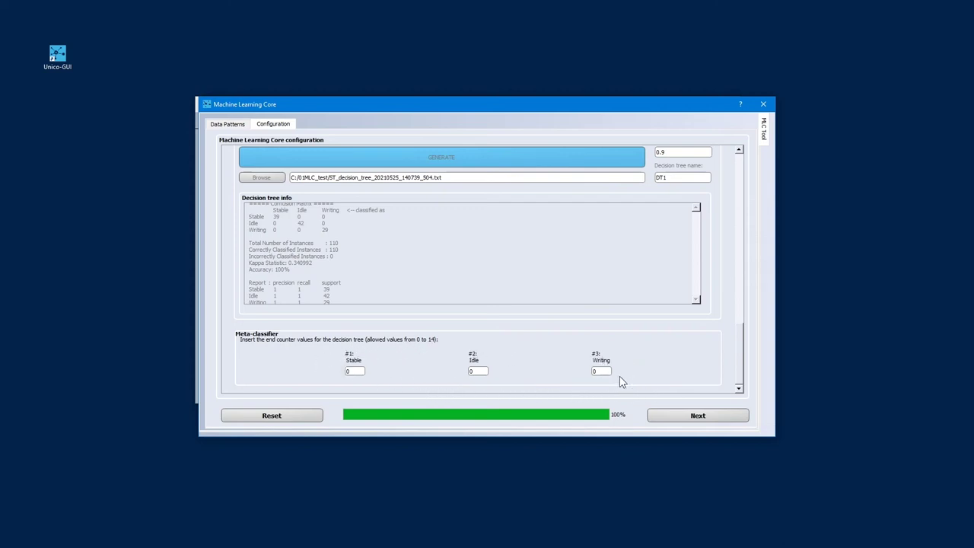
# Accept meta-classifier end counters of 0 for all three classes and create the configuration file test.ucf in 01MLC_test without loading it on the board.
pyautogui.click(655, 419)
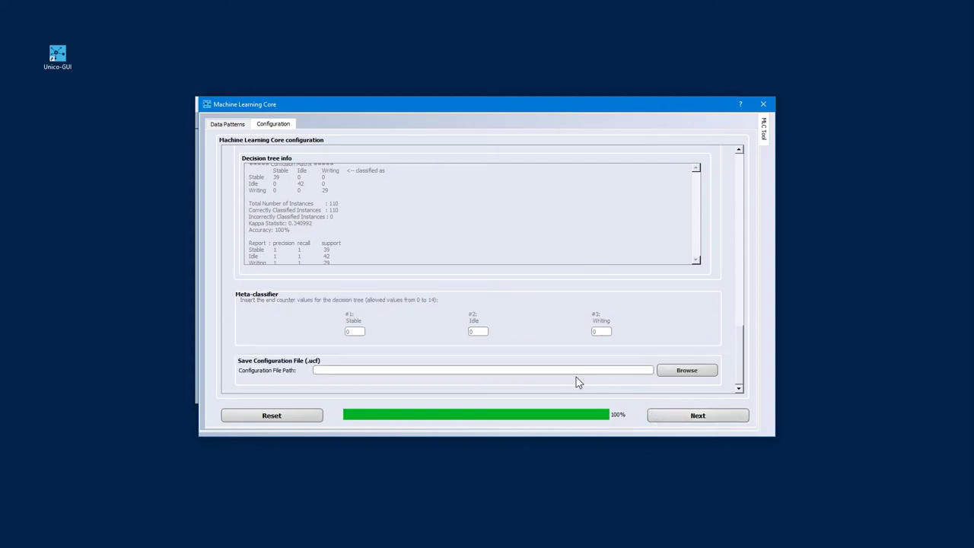
pyautogui.click(659, 370)
pyautogui.write('t')
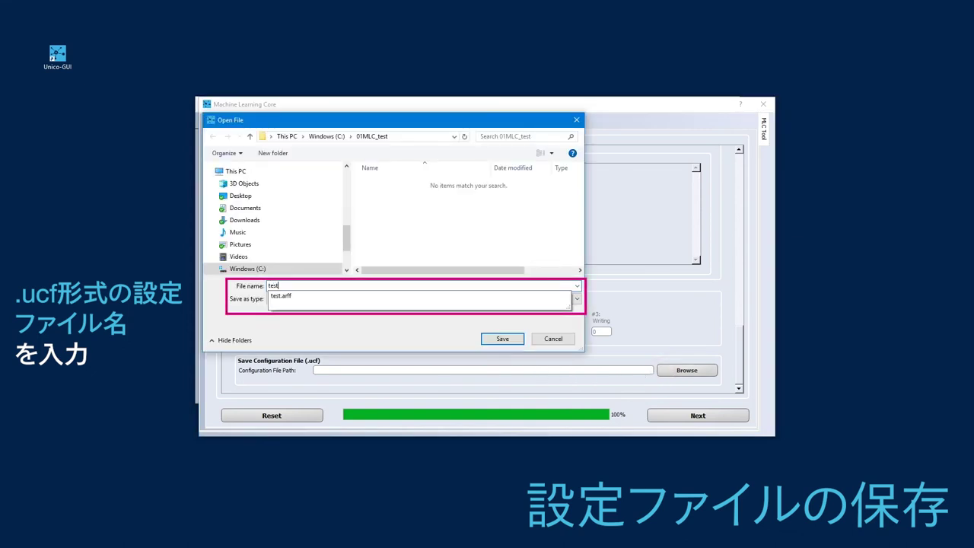
pyautogui.write('est')
pyautogui.click(502, 338)
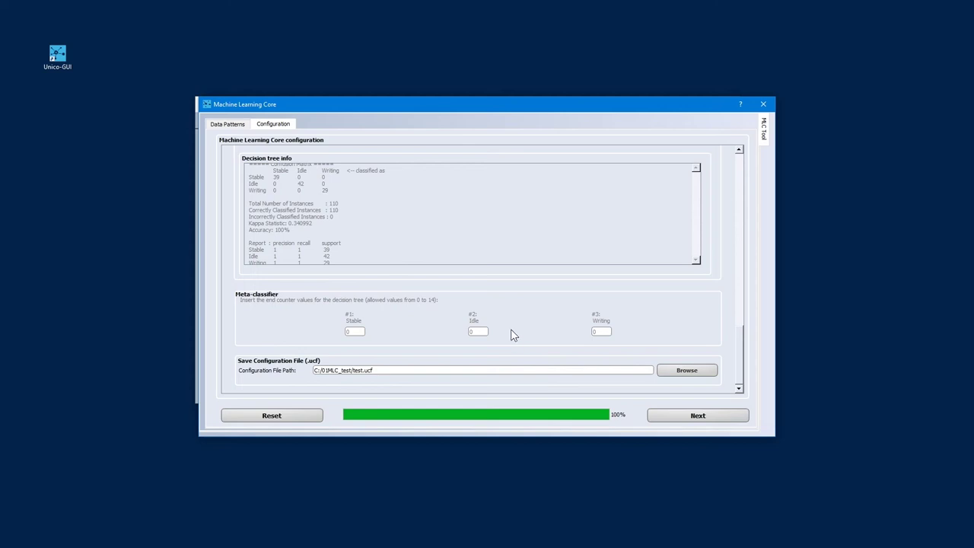
pyautogui.click(668, 418)
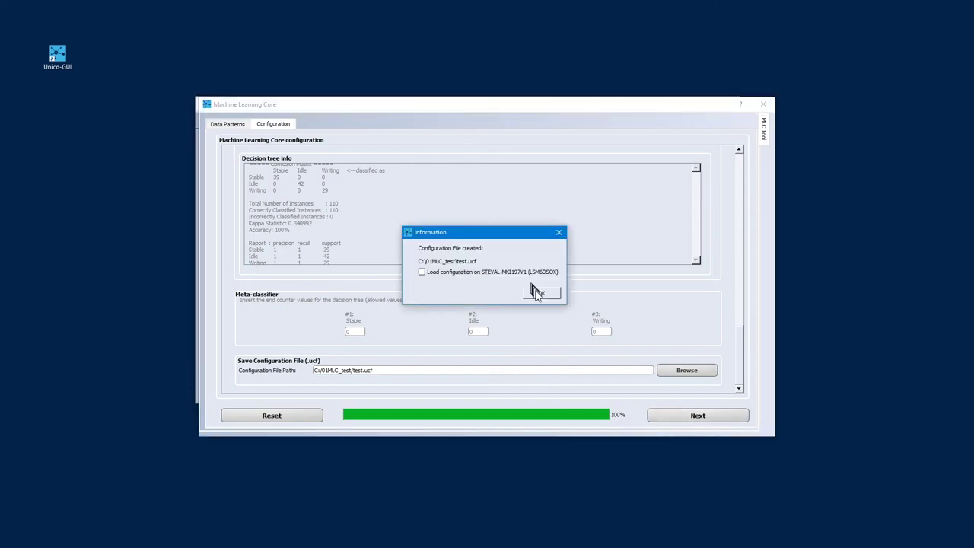
pyautogui.click(538, 292)
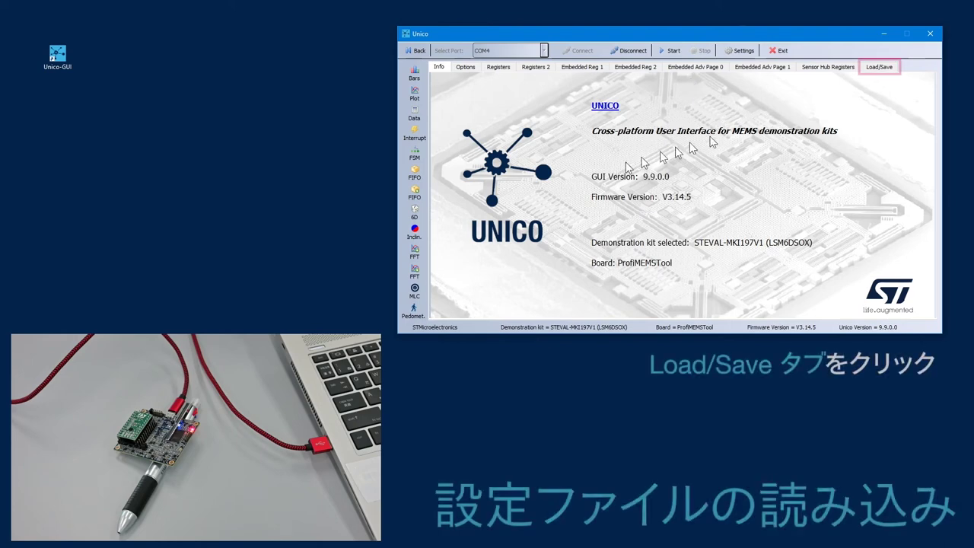
# Load the configuration file test.ucf from the 01MLC_test folder onto the connected sensor board.
pyautogui.click(887, 71)
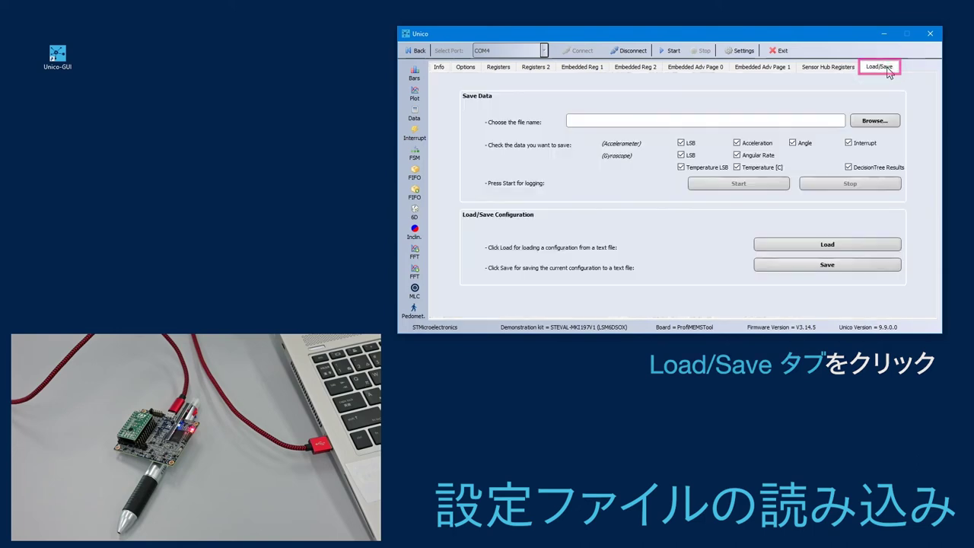
pyautogui.click(831, 246)
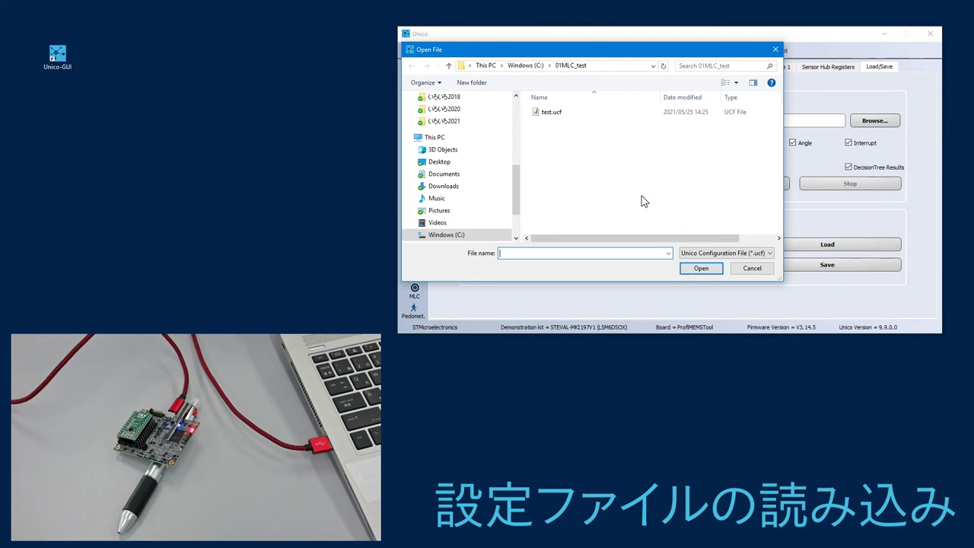
pyautogui.click(550, 113)
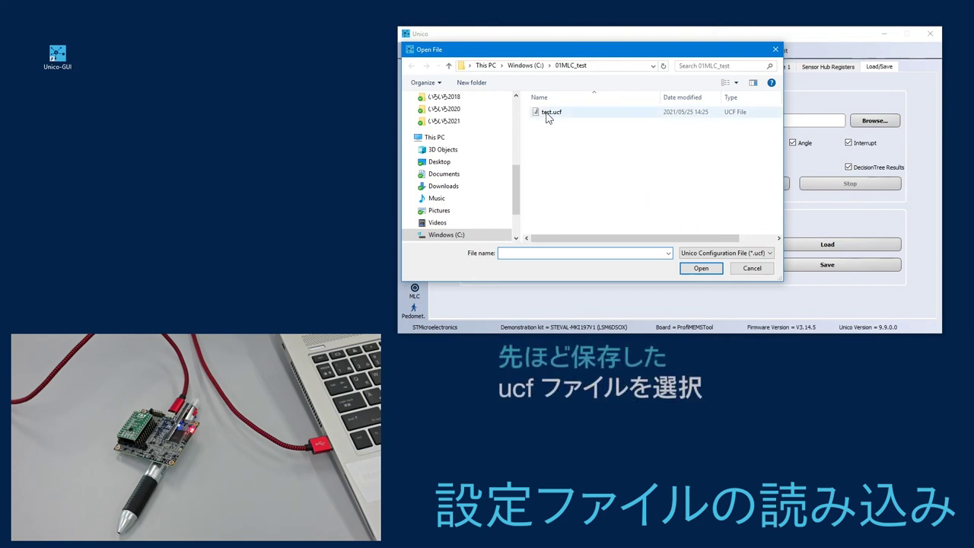
pyautogui.click(698, 270)
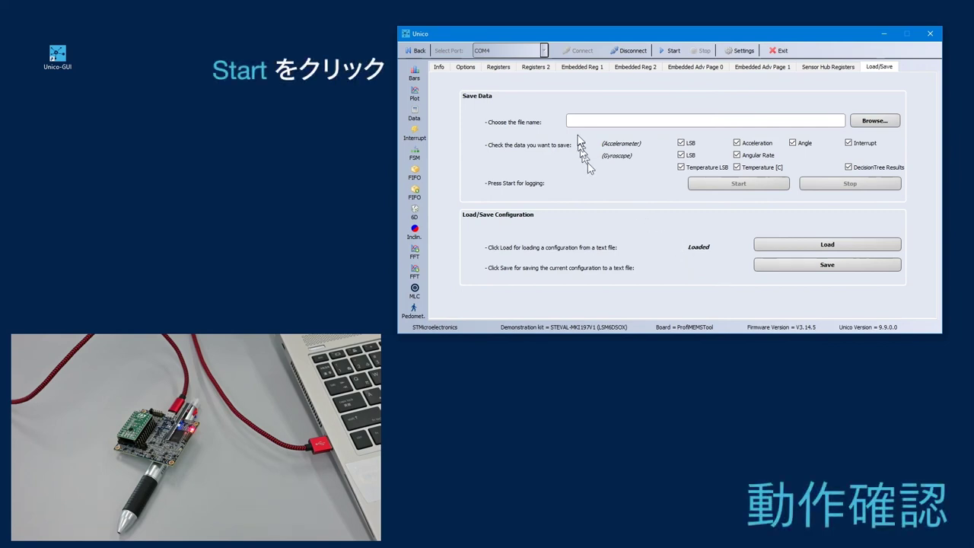
# Start sensor data acquisition and open the Data window, positioned so that its decision tree results are unobstructed.
pyautogui.click(670, 50)
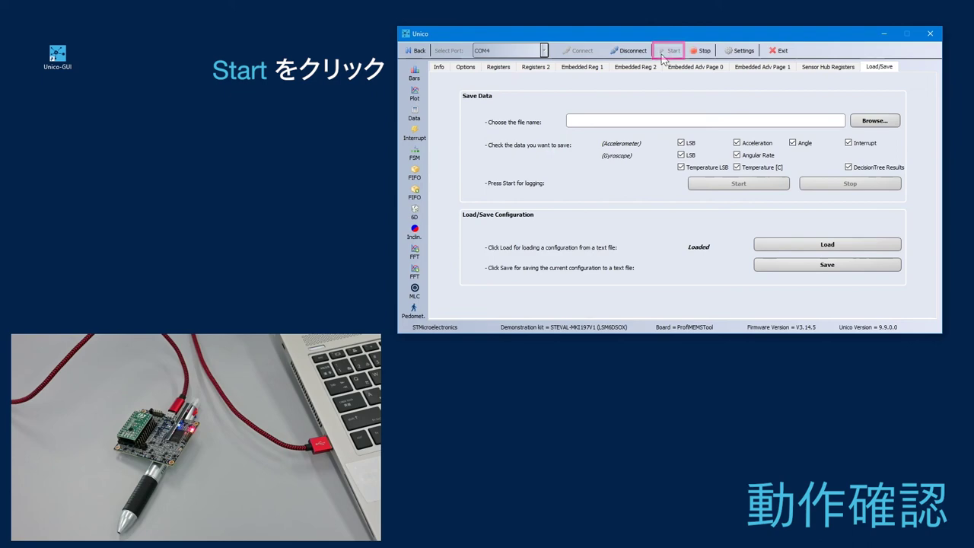
pyautogui.click(414, 114)
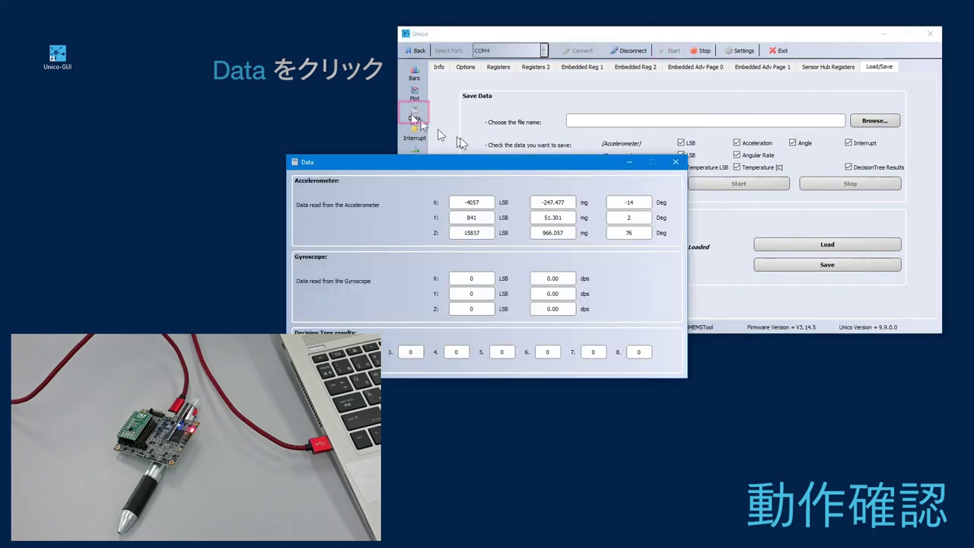
pyautogui.moveTo(502, 168); pyautogui.dragTo(610, 131)
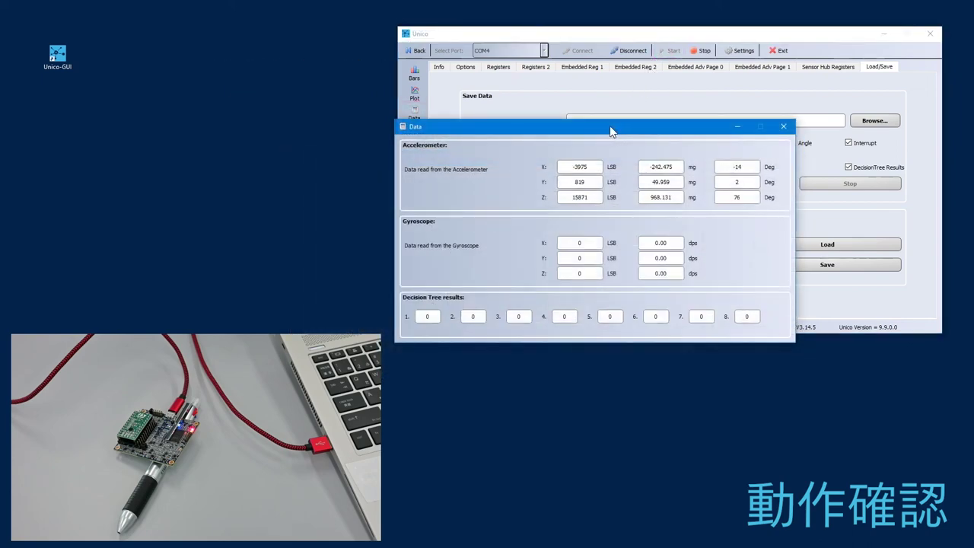